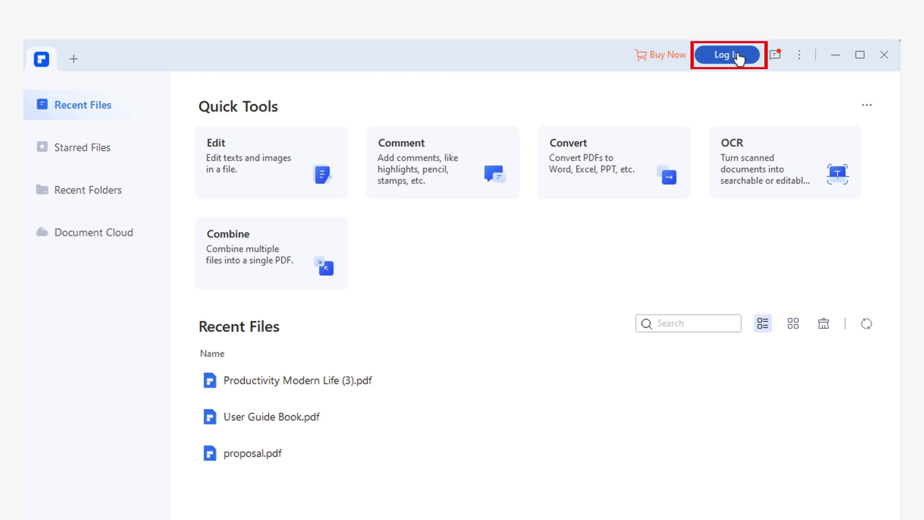
# Register and sign in with a new Wondershare ID, then view the Document Cloud files
pyautogui.click(737, 55)
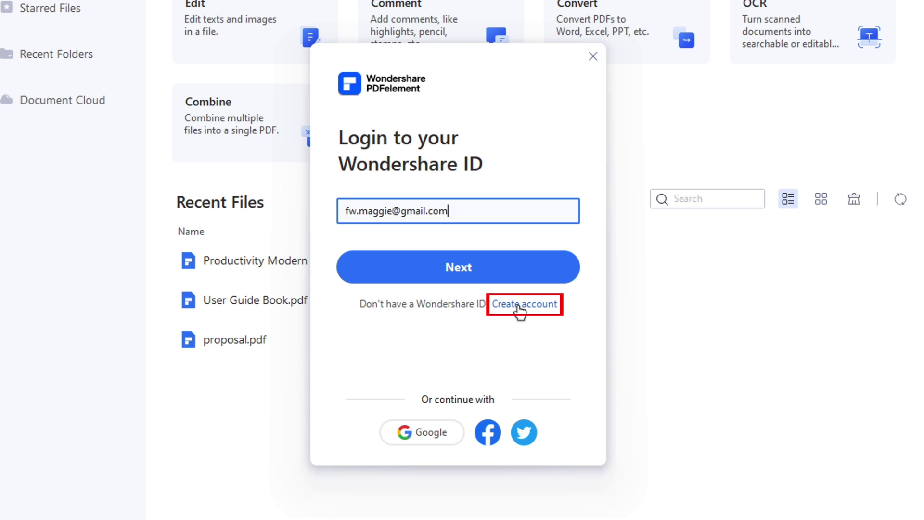
pyautogui.click(519, 308)
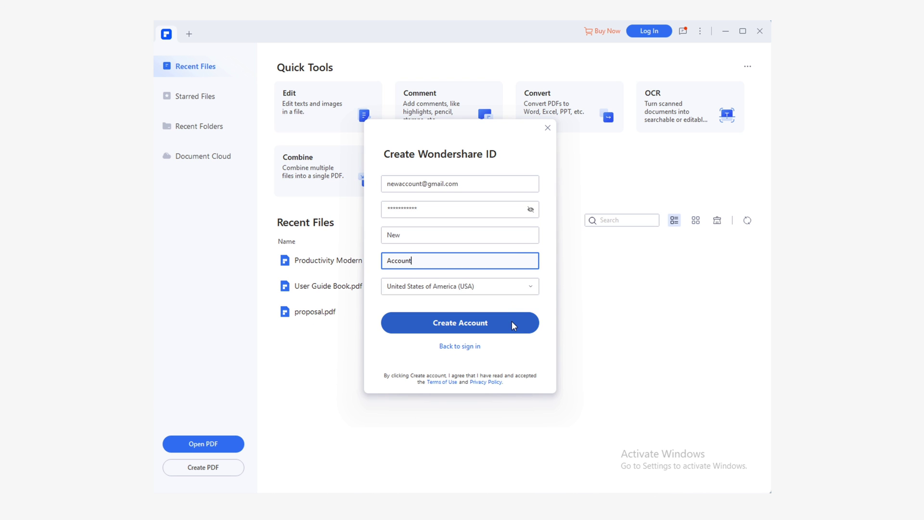
pyautogui.click(492, 329)
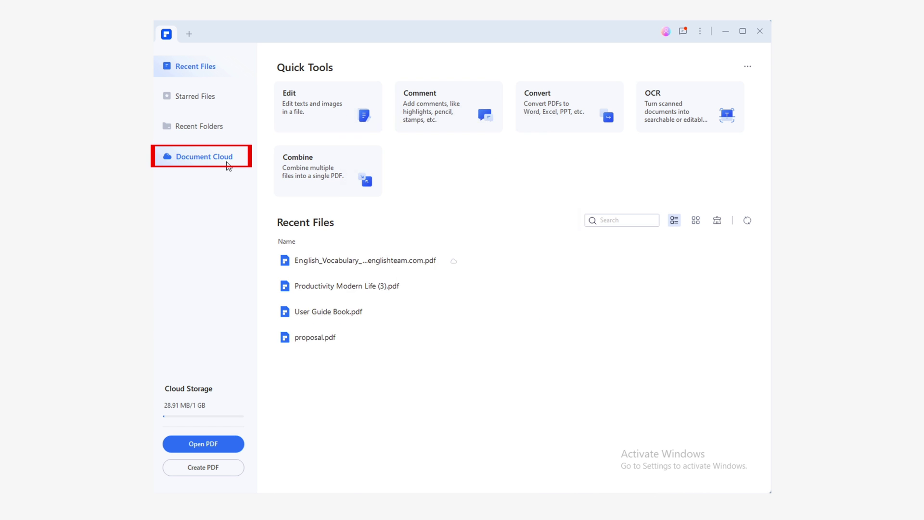
pyautogui.click(226, 164)
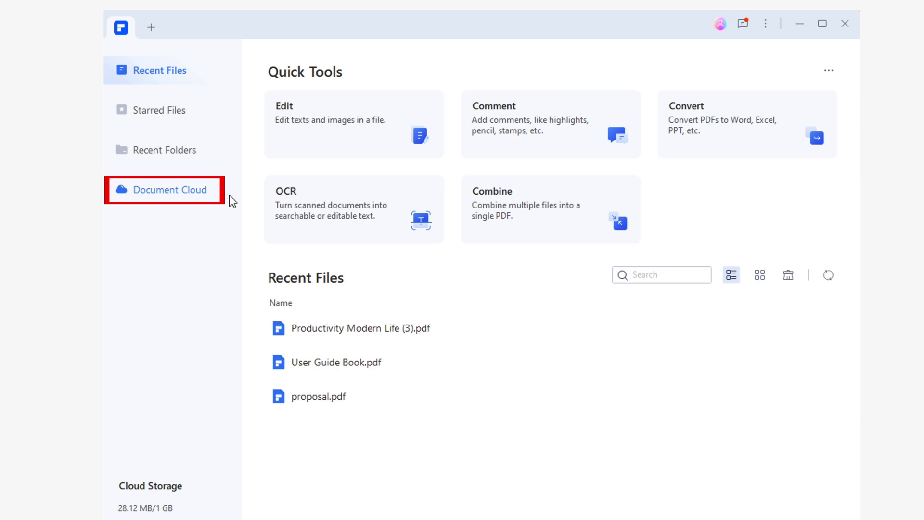
pyautogui.click(229, 195)
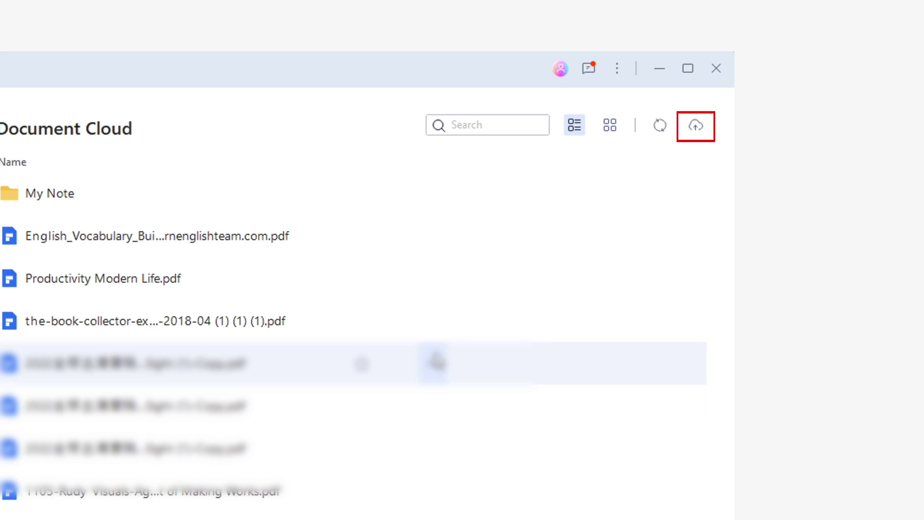
# Upload TheShortStory_10001379 from Downloads to Document Cloud, renamed 'Short Stories'
pyautogui.click(697, 126)
pyautogui.click(236, 138)
pyautogui.click(387, 129)
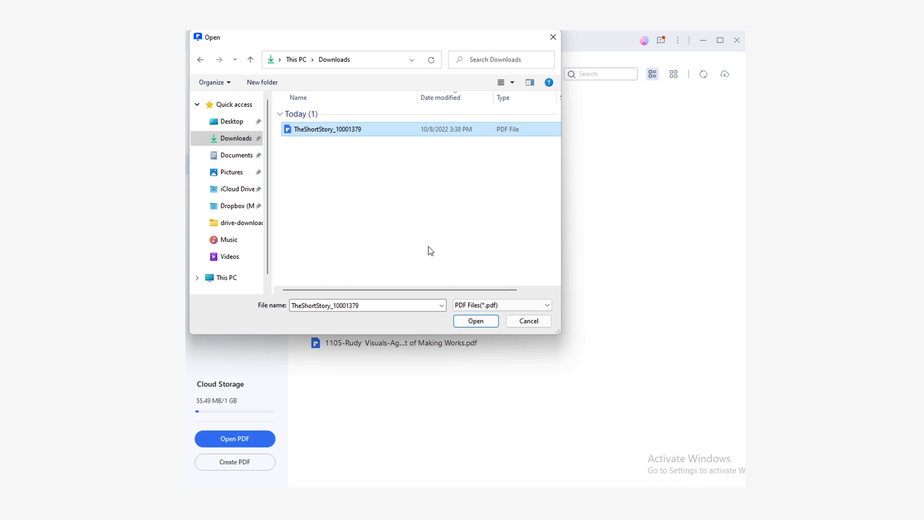
pyautogui.click(475, 321)
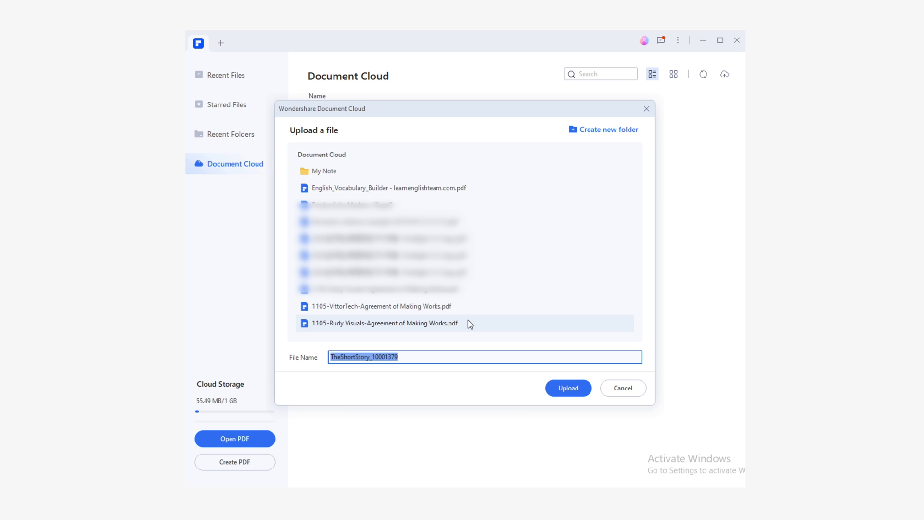
pyautogui.write('Short Stories')
pyautogui.click(566, 388)
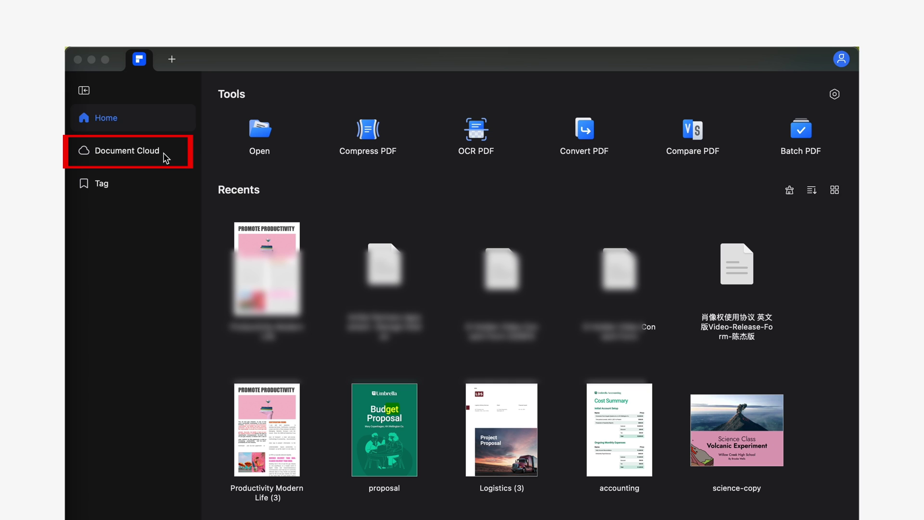
# Add English_Vocabulary_Builder by dragging and import the book-collector example PDF into Document Cloud
pyautogui.click(153, 151)
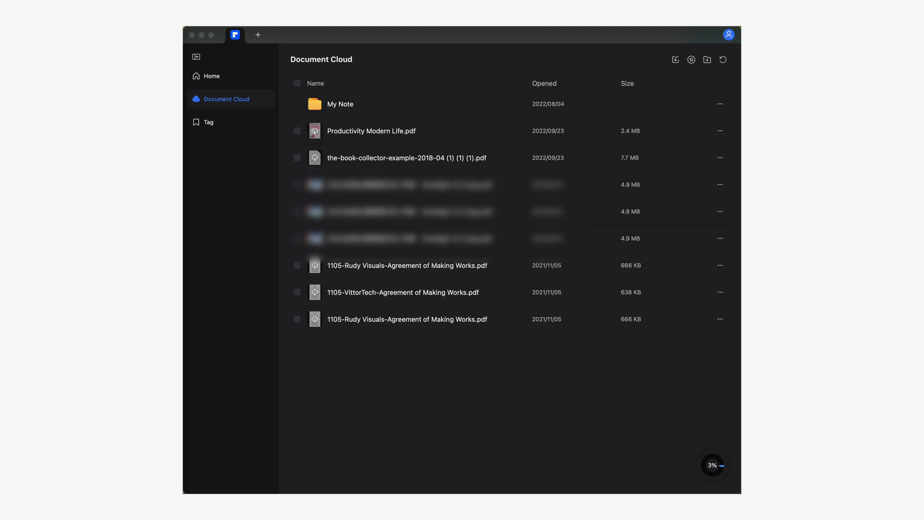
pyautogui.moveTo(419, 296); pyautogui.dragTo(451, 164)
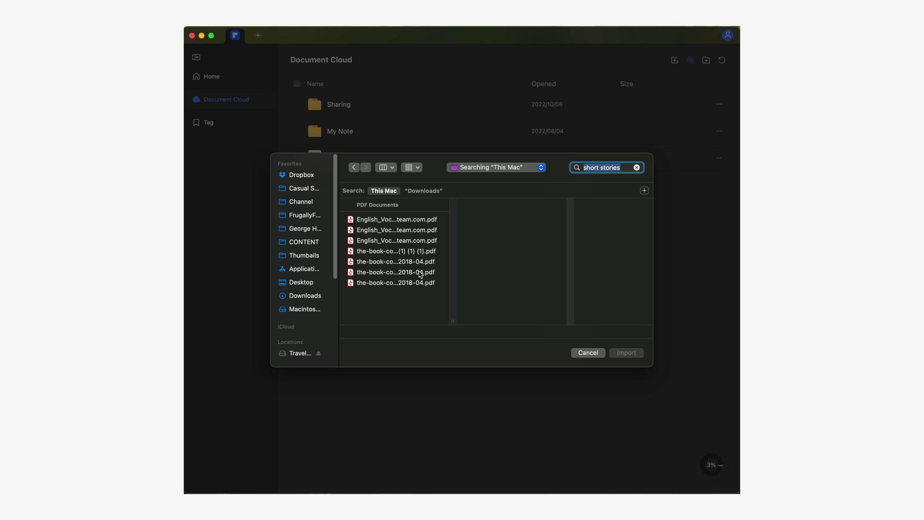
pyautogui.click(417, 249)
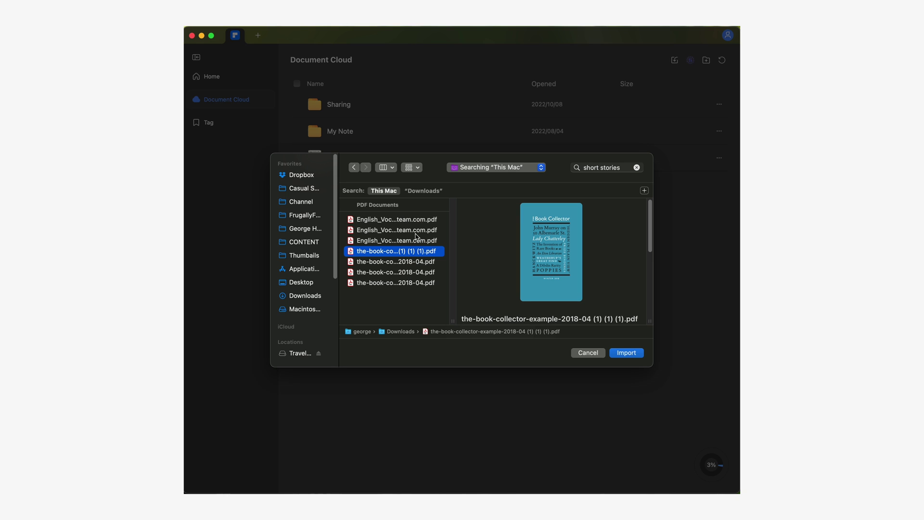
pyautogui.click(625, 353)
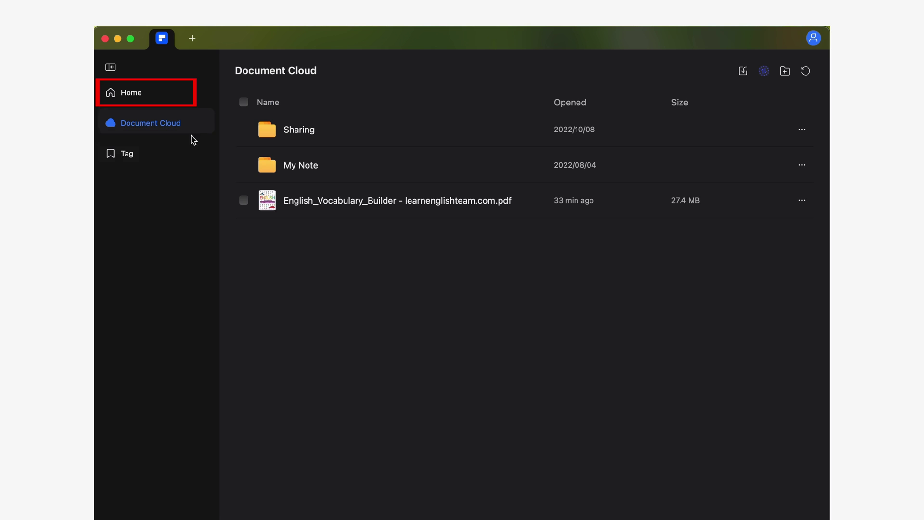
# Return to Home and bring up the accounting file's options menu
pyautogui.click(167, 103)
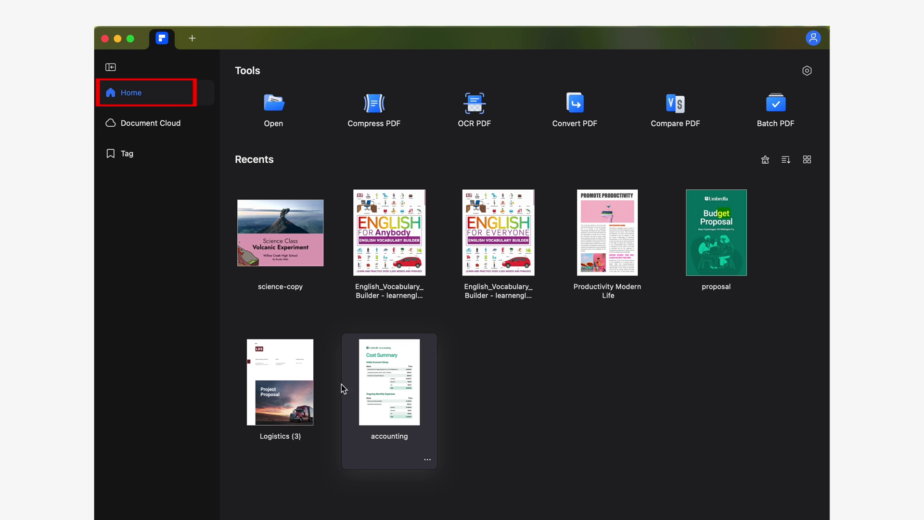
pyautogui.moveTo(426, 461)
pyautogui.click(418, 302)
# Upload the accounting file to Document Cloud from its options menu
pyautogui.click(480, 356)
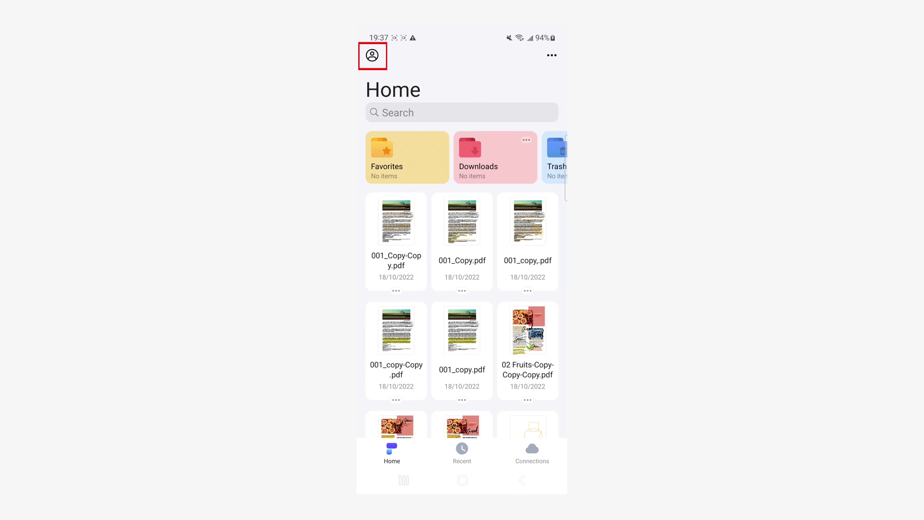
# Log in to the Wondershare ID from the phone app's account menu using the account credentials
pyautogui.click(372, 56)
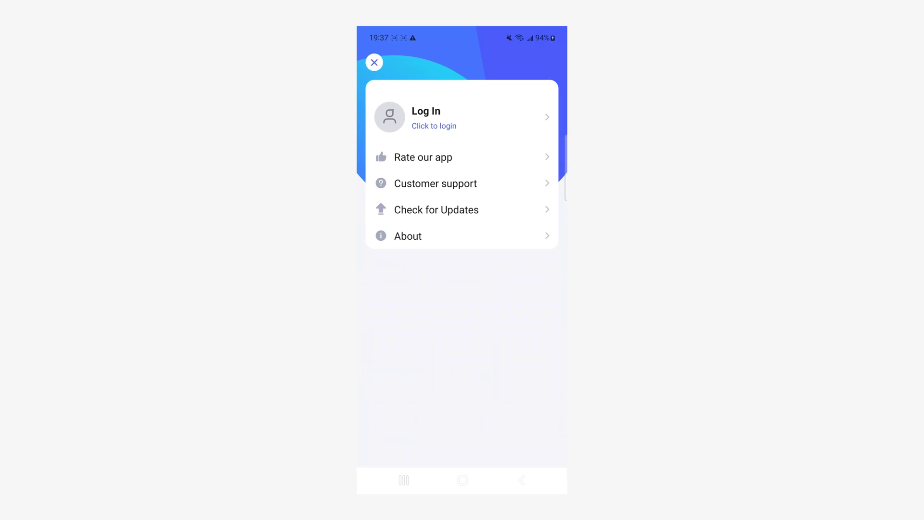
pyautogui.click(437, 128)
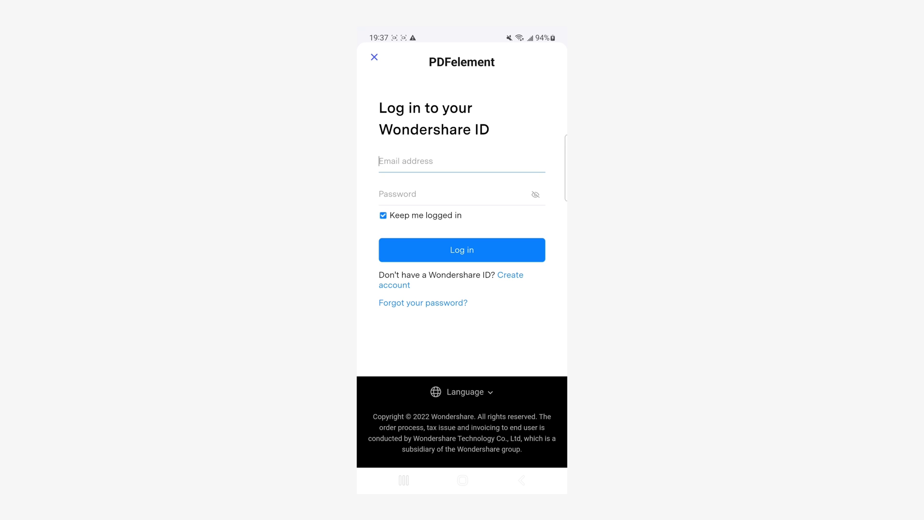
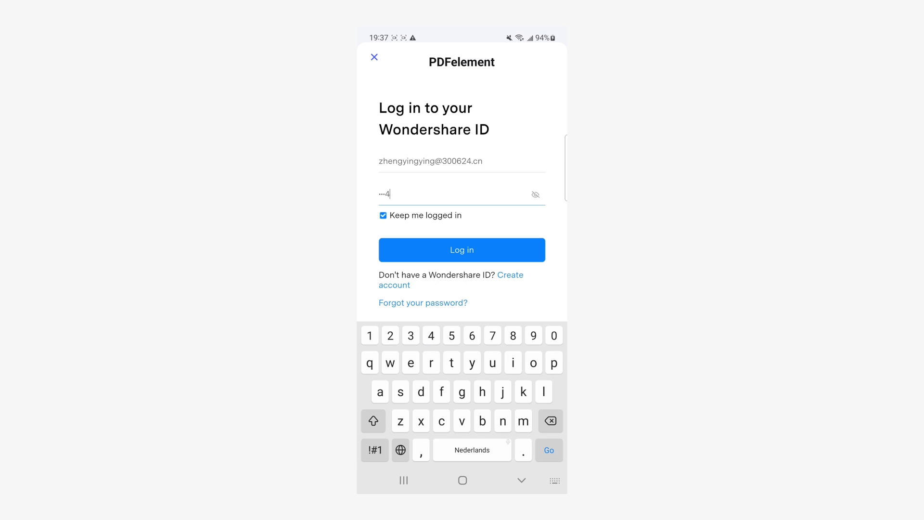
pyautogui.press('Return')
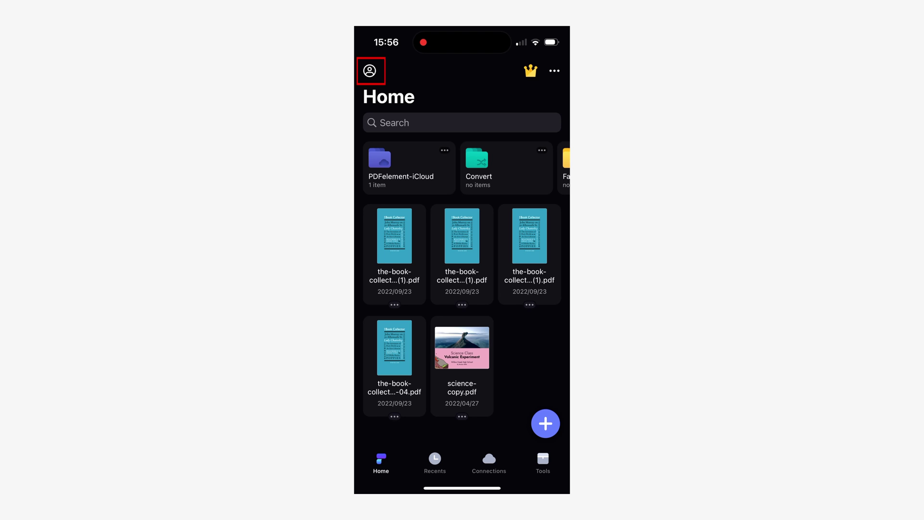
pyautogui.click(369, 70)
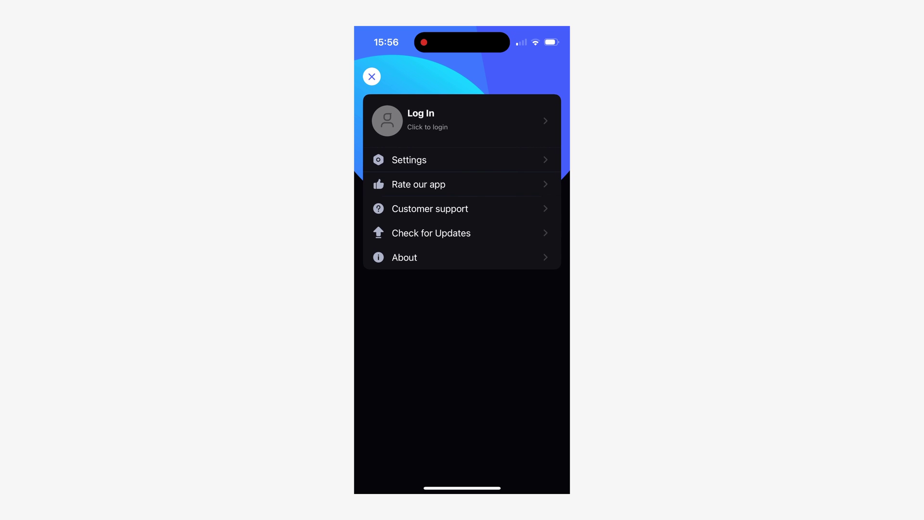
# Sign in on the iPhone app and open English_Vocabulary_Builder from Document Cloud
pyautogui.click(421, 119)
pyautogui.click(433, 199)
pyautogui.write('t')
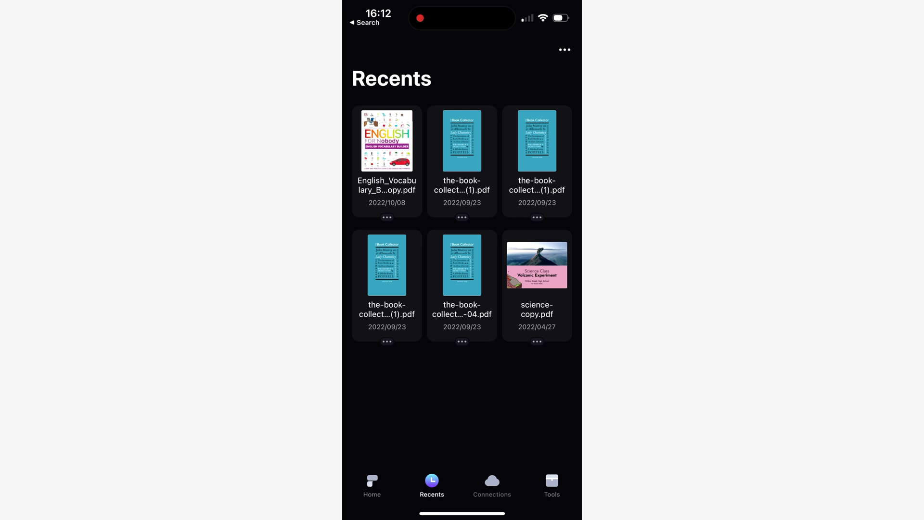
pyautogui.click(492, 484)
pyautogui.click(536, 144)
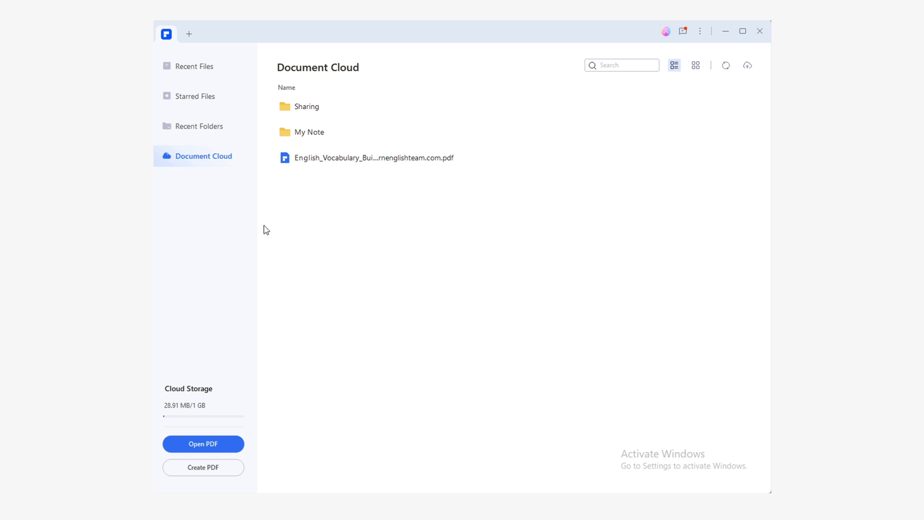
# Replace EVERYONE with Anybody in the vocabulary PDF's title and save it with Ctrl+S
pyautogui.doubleClick(380, 157)
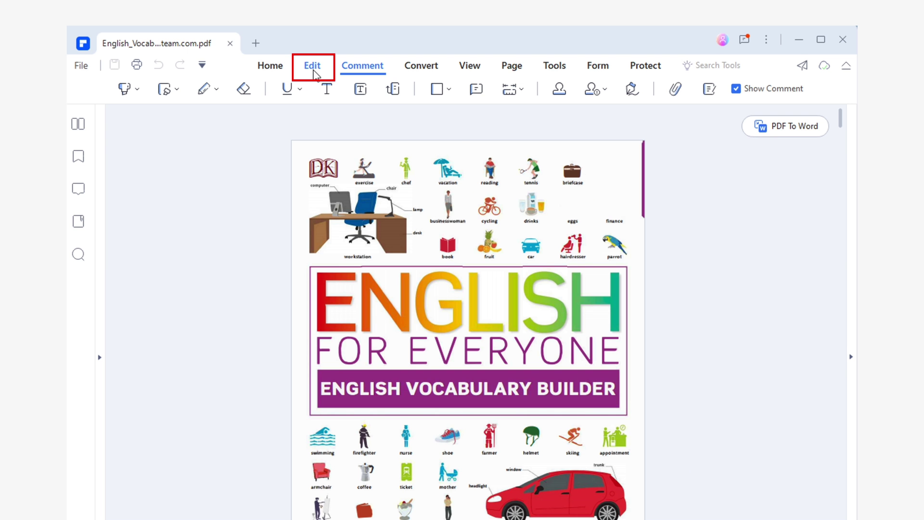
pyautogui.click(313, 68)
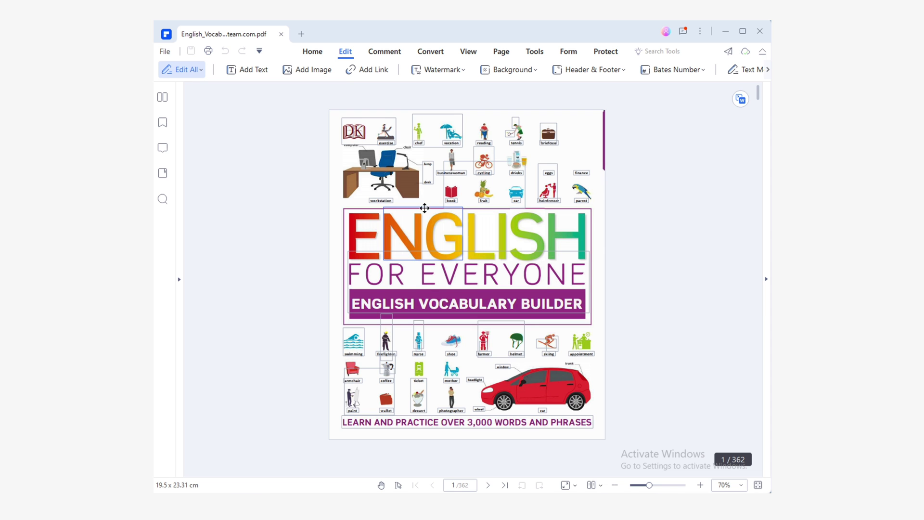
pyautogui.click(431, 275)
pyautogui.doubleClick(454, 275)
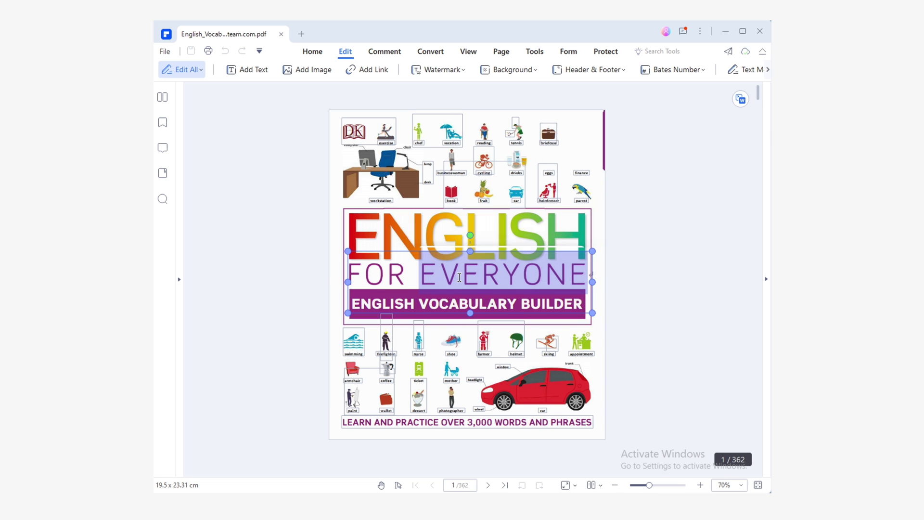
pyautogui.write('Anybody')
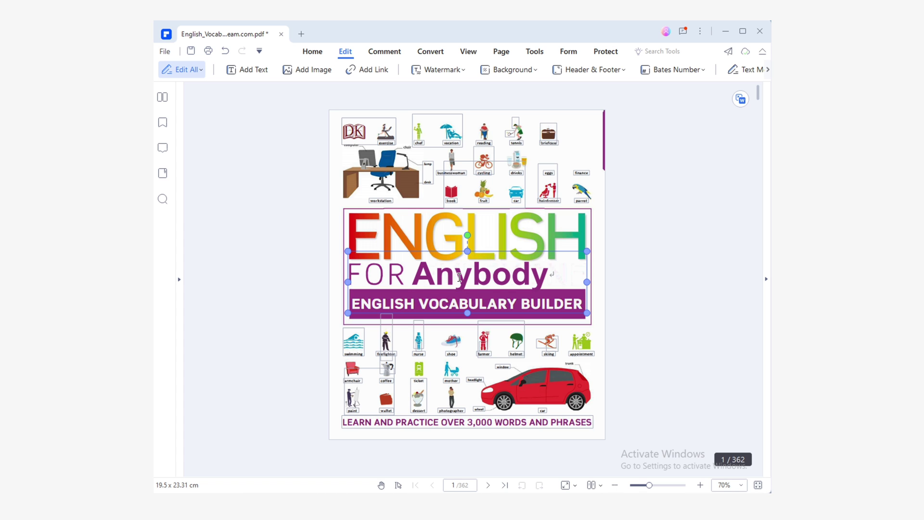
pyautogui.click(635, 273)
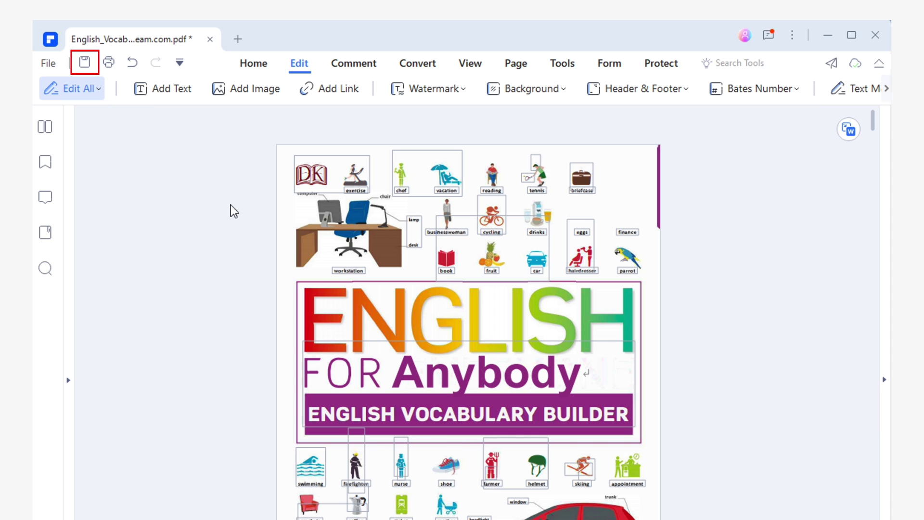
pyautogui.hotkey('ctrl', 's')
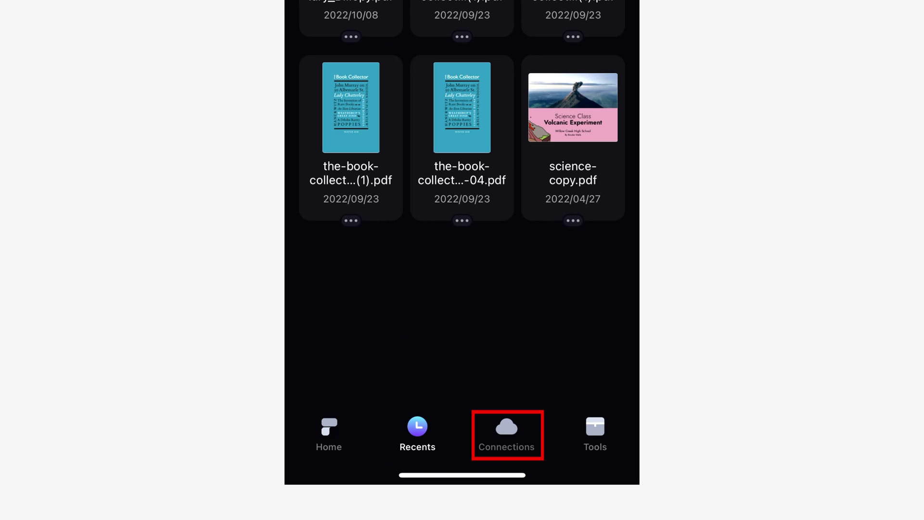
# On the phone, open the synced vocabulary PDF and change the title word to Anybody
pyautogui.click(506, 433)
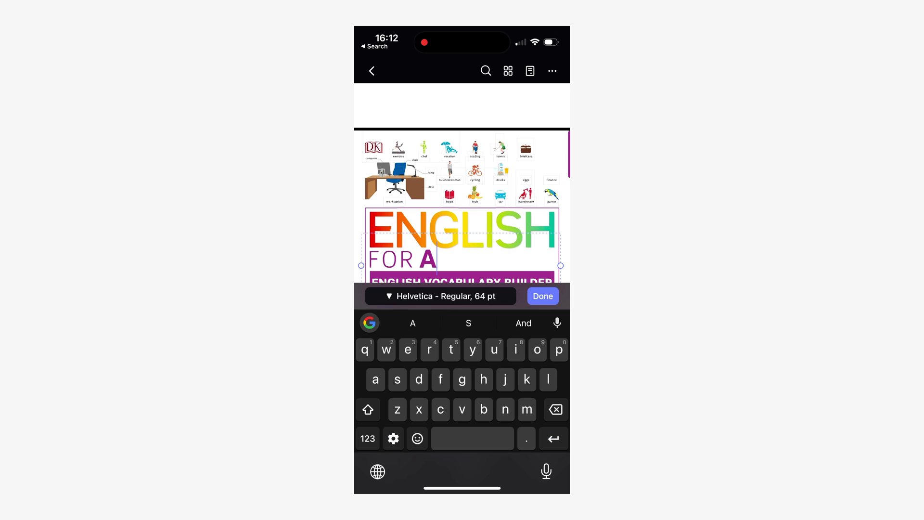
pyautogui.write('n')
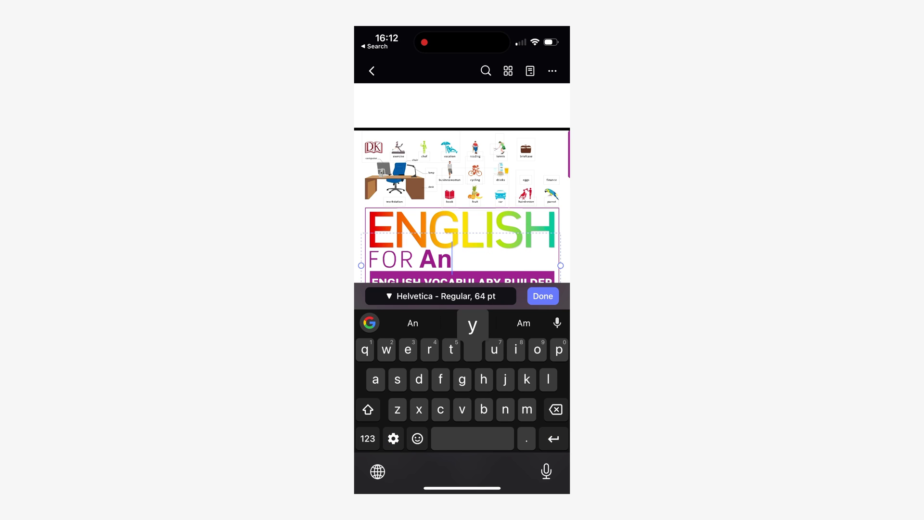
pyautogui.write('ybody')
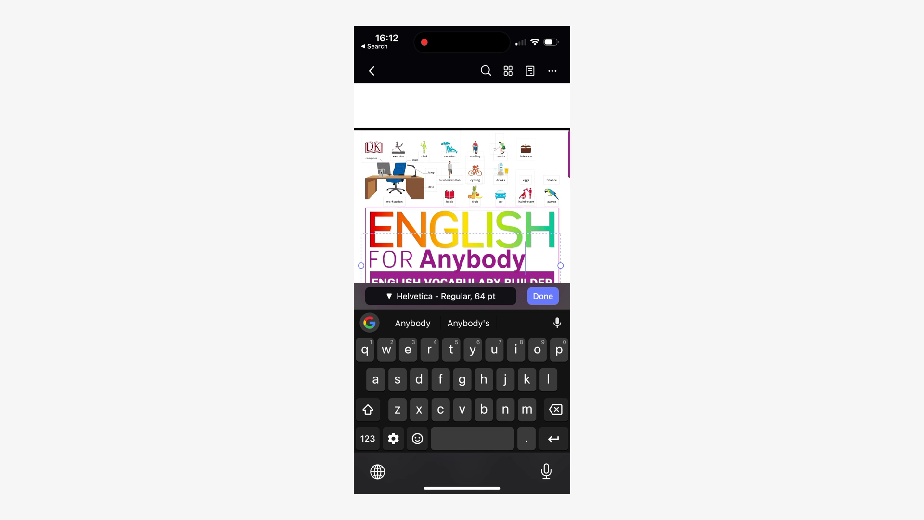
pyautogui.click(542, 296)
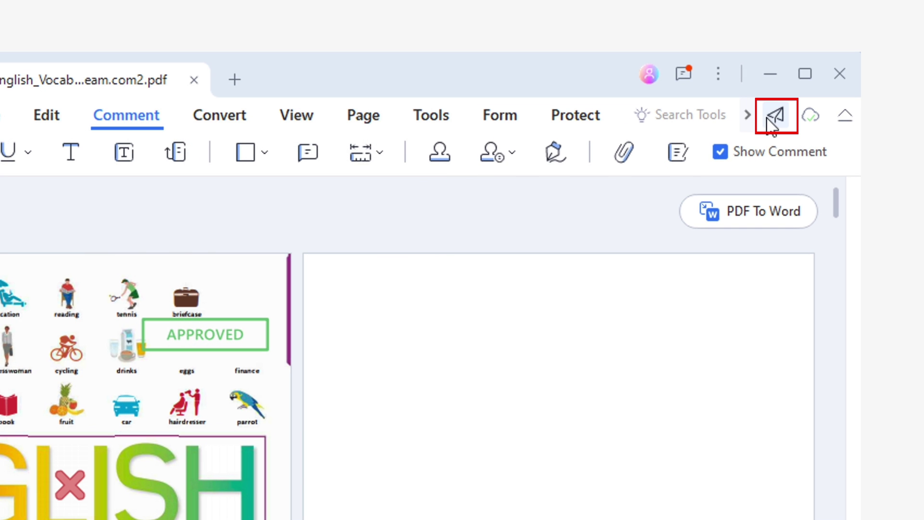
# Generate a 30-day view-only share link for the vocabulary PDF and copy it
pyautogui.click(770, 120)
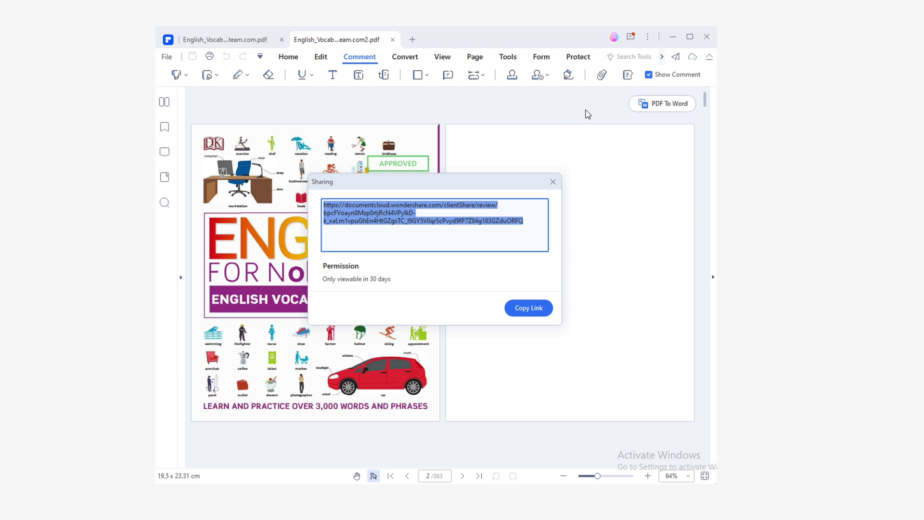
pyautogui.click(545, 316)
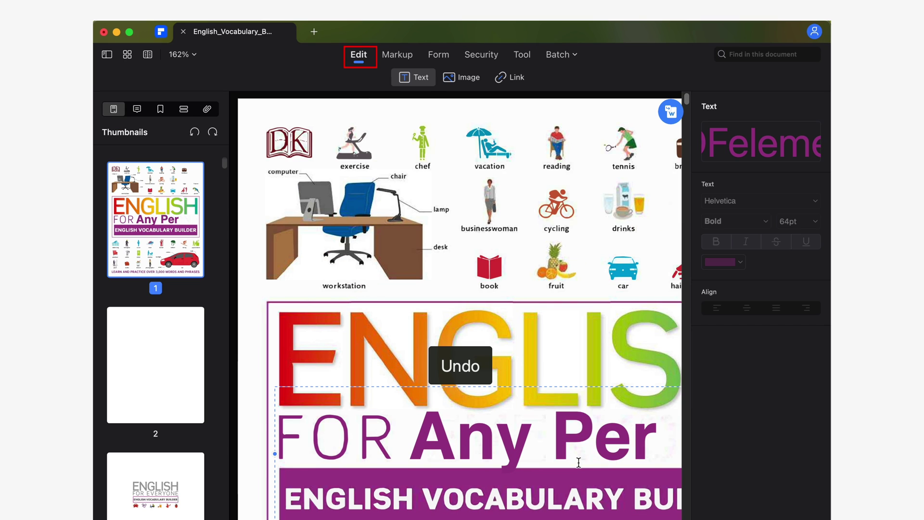
# Undo the last change and colour the title word Anybody green
pyautogui.press('super+z')
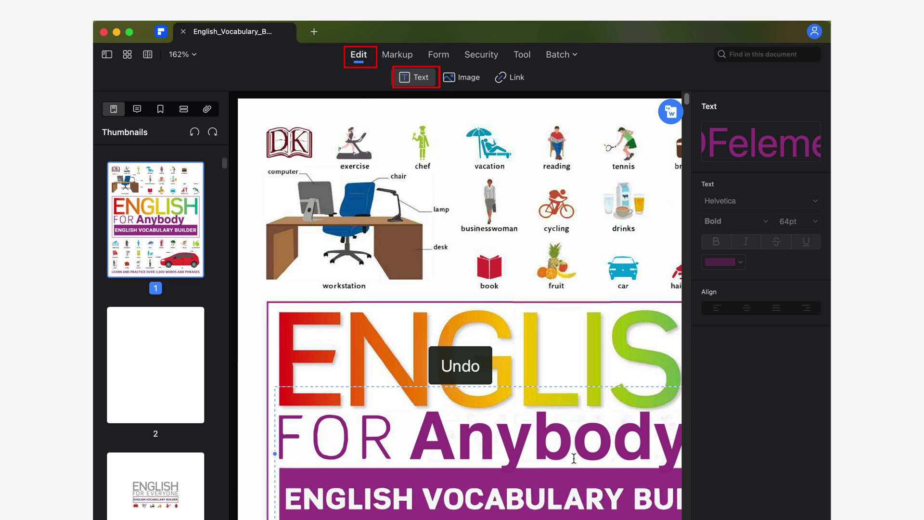
pyautogui.doubleClick(468, 450)
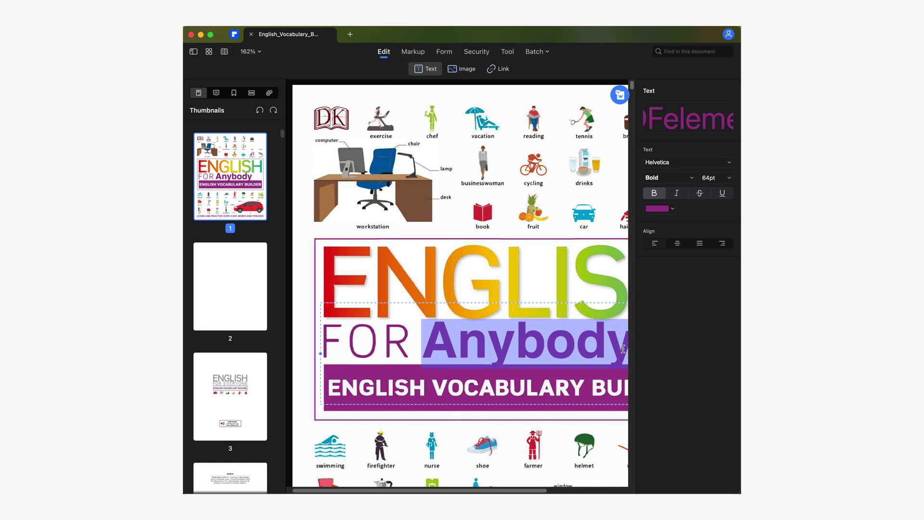
pyautogui.click(659, 208)
pyautogui.click(659, 250)
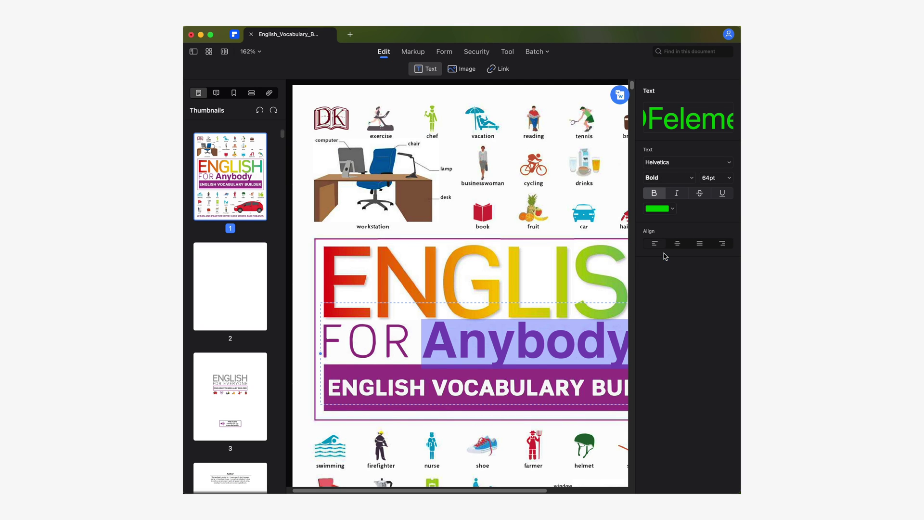
pyautogui.click(521, 278)
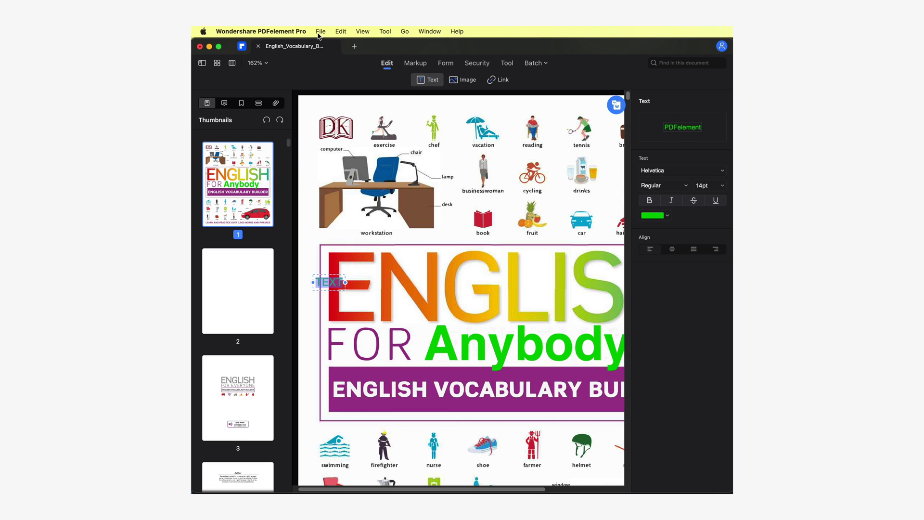
# Send the PDF to Document Cloud via File > Share and bring up its row options
pyautogui.click(319, 32)
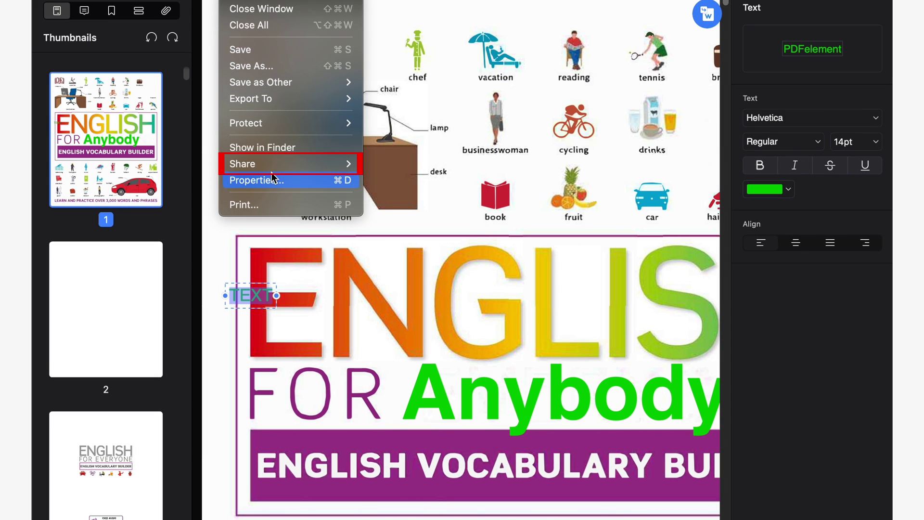
pyautogui.moveTo(279, 165)
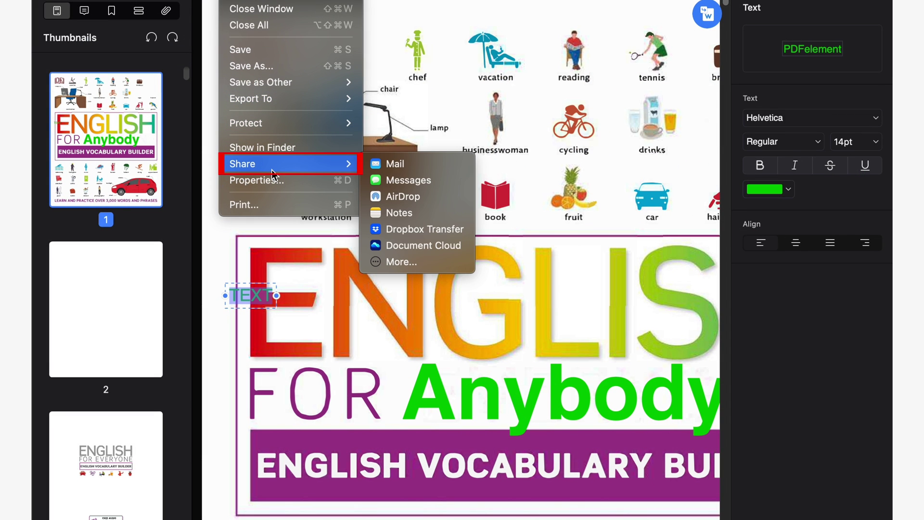
pyautogui.click(451, 245)
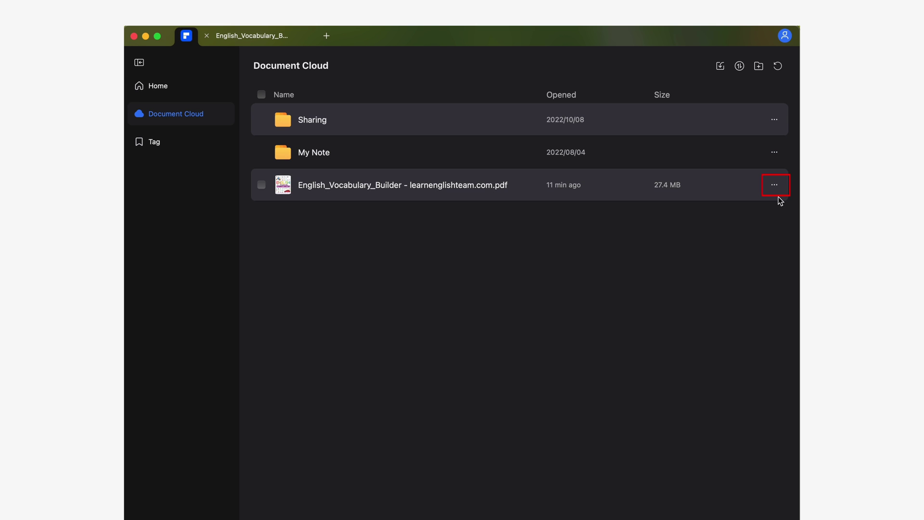
pyautogui.click(775, 185)
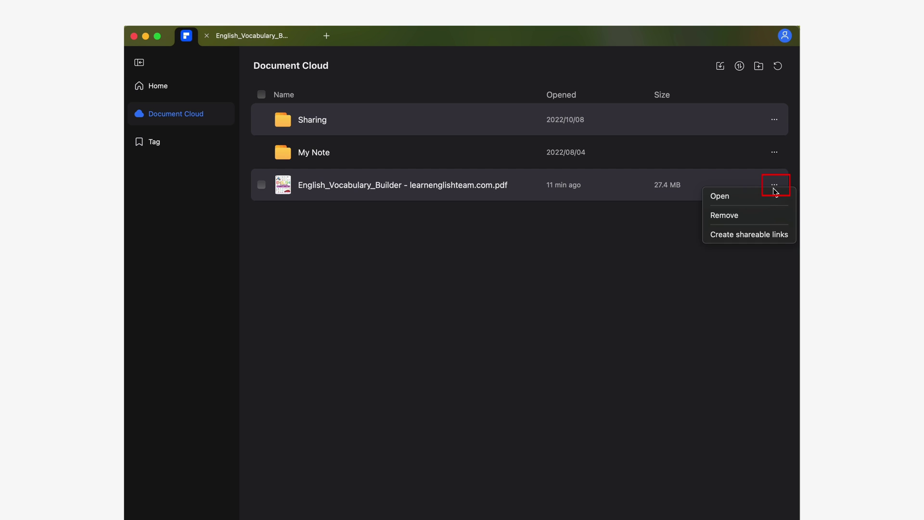